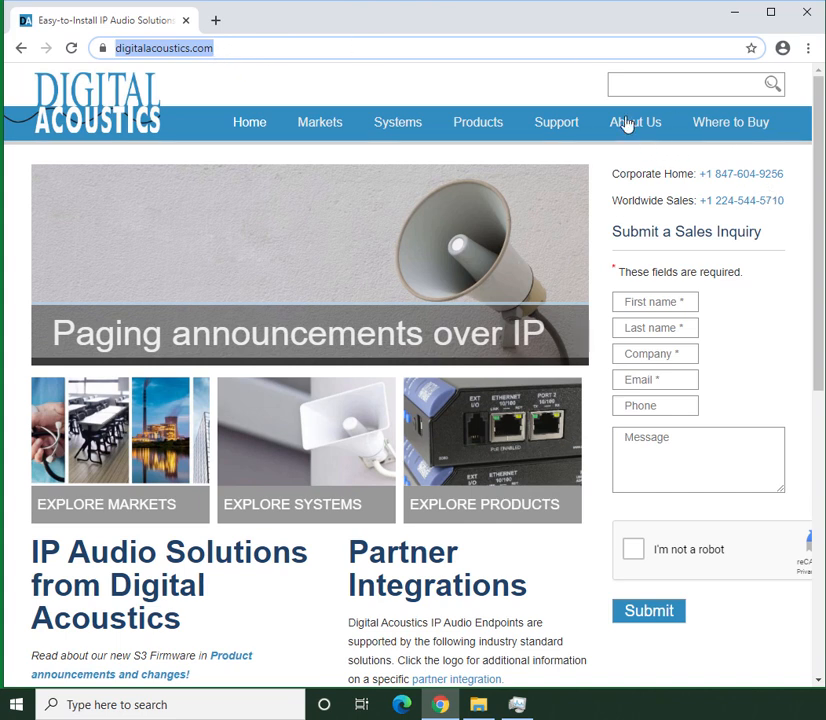
Download the Device Discovery installer from the S3 Firmware Download page in the website's support section
mouse_move(560, 127)
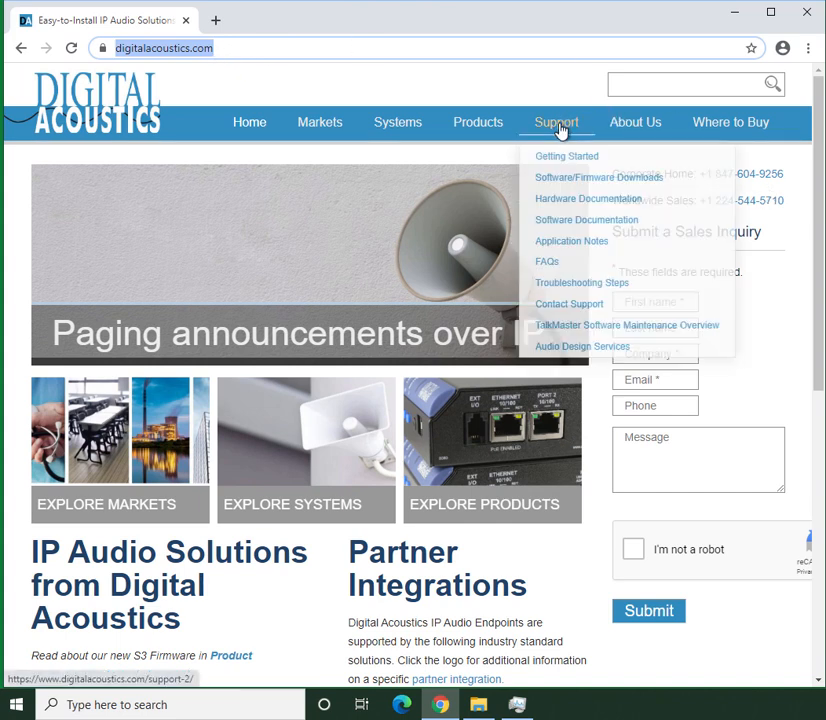
mouse_move(614, 179)
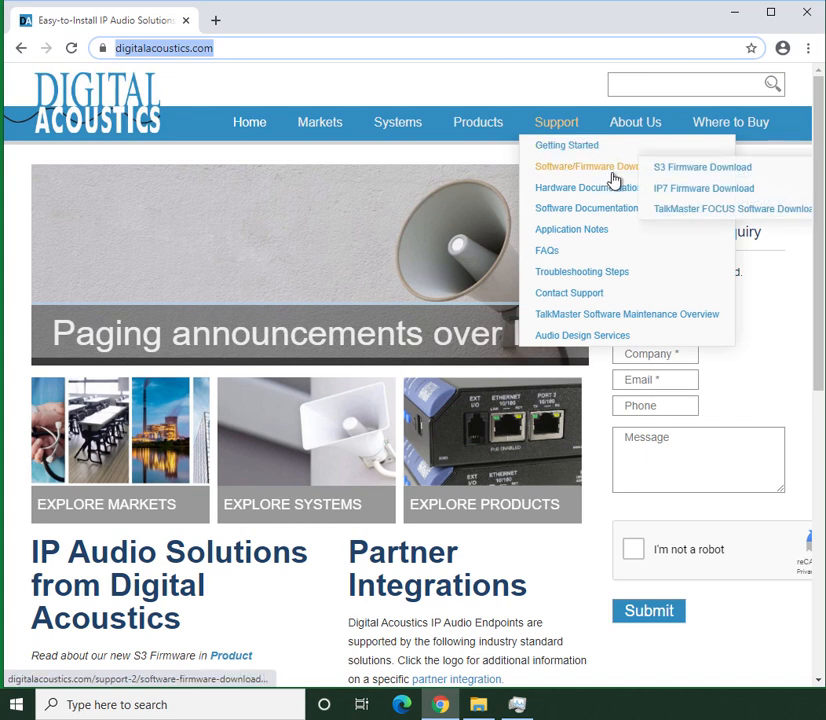
left_click(698, 168)
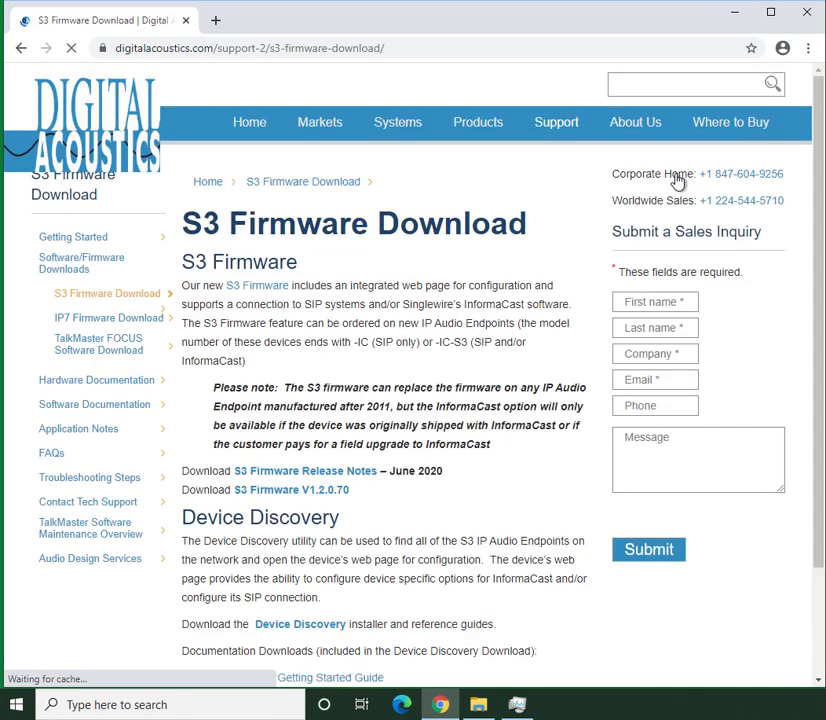
left_click(283, 626)
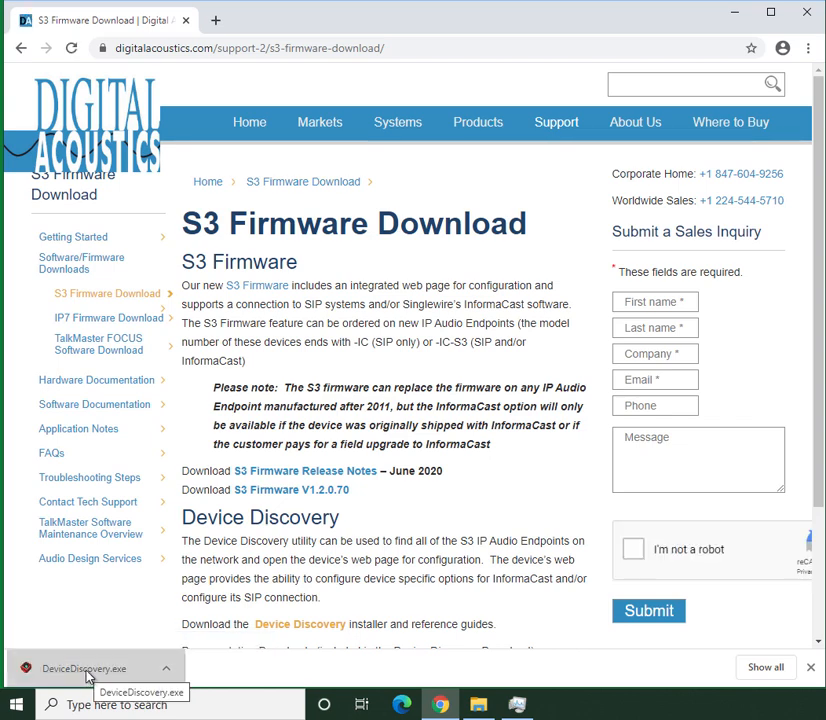
Run DeviceDiscovery.exe, install Device Discovery for the current user only in the default folder, and exit the installer
left_click(87, 672)
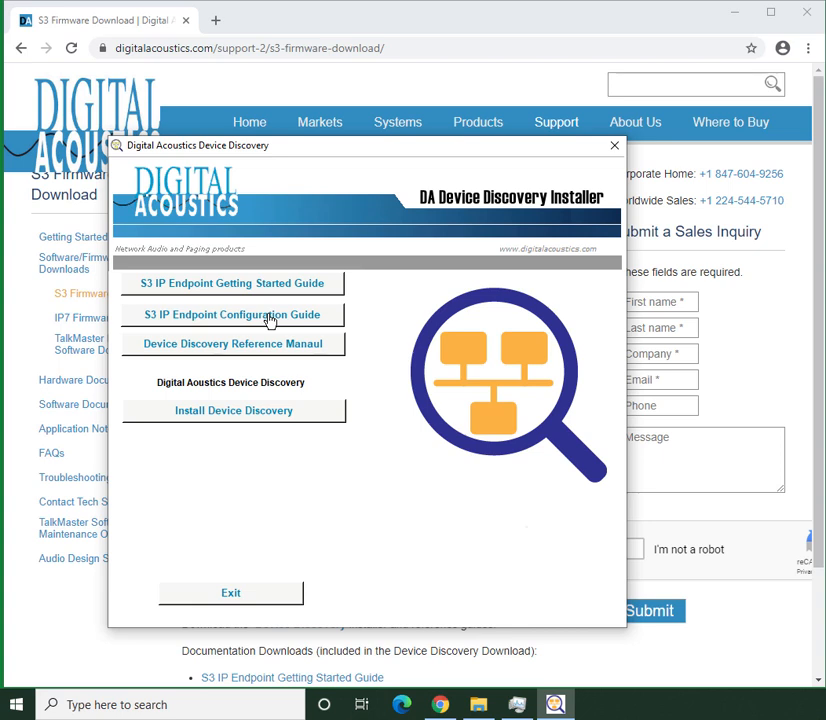
left_click(231, 412)
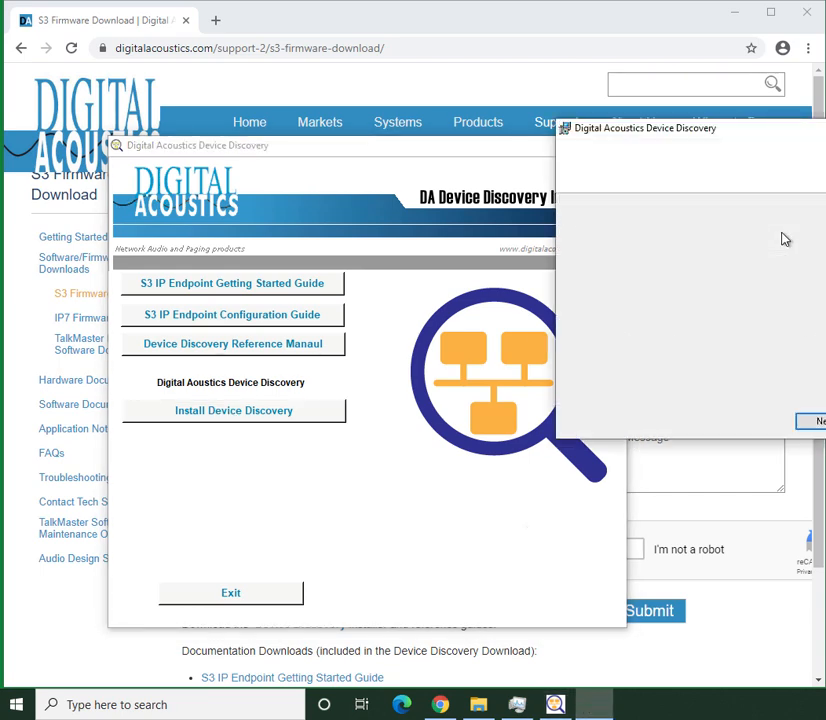
left_click_drag(773, 132, 510, 166)
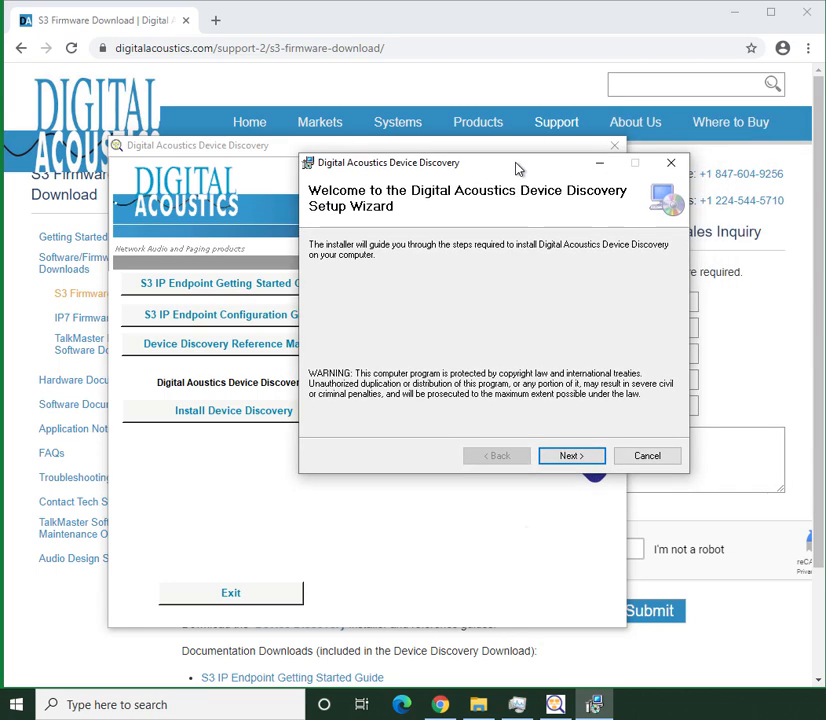
left_click(570, 456)
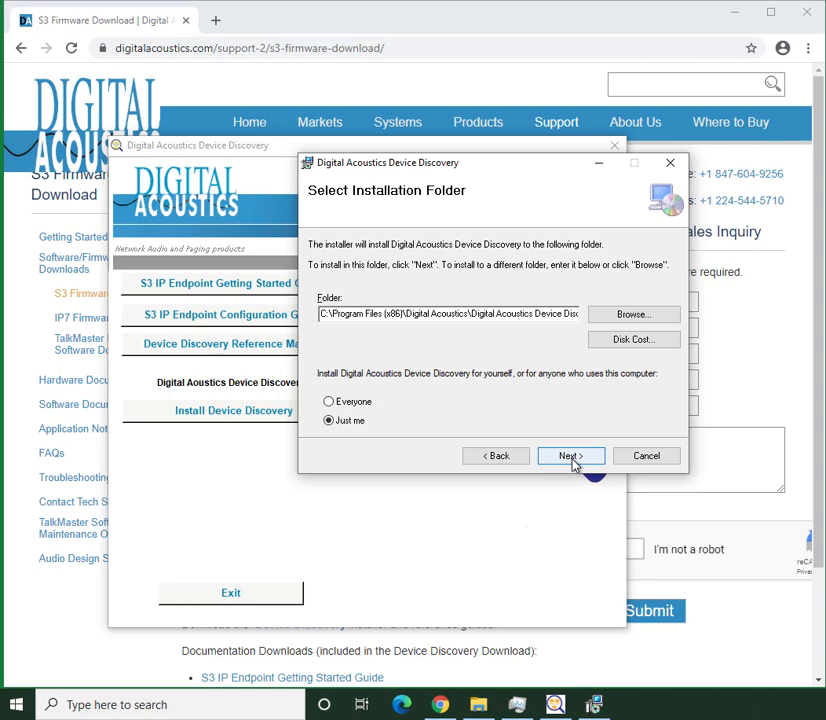
left_click(570, 456)
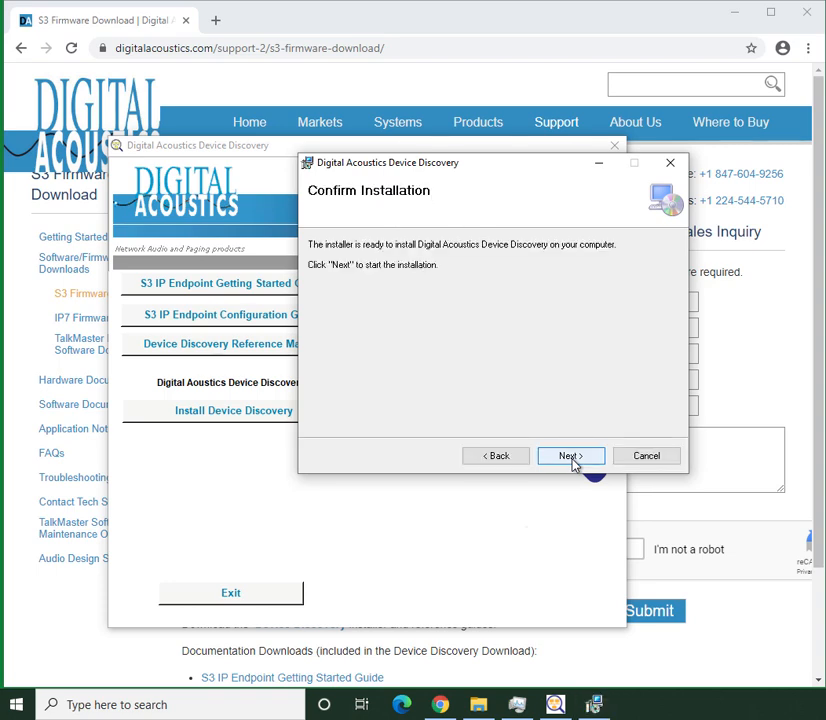
left_click(570, 456)
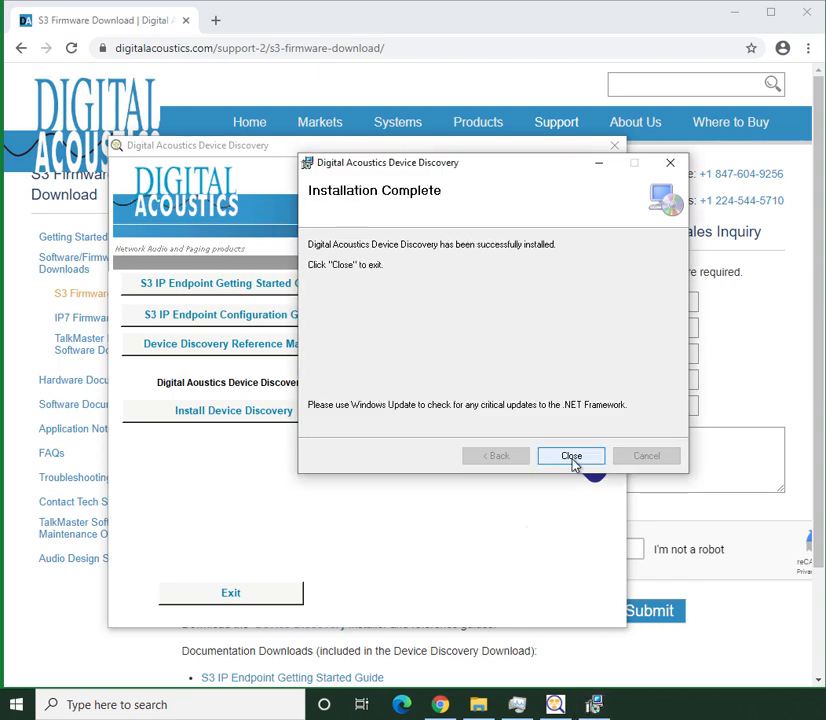
left_click(571, 456)
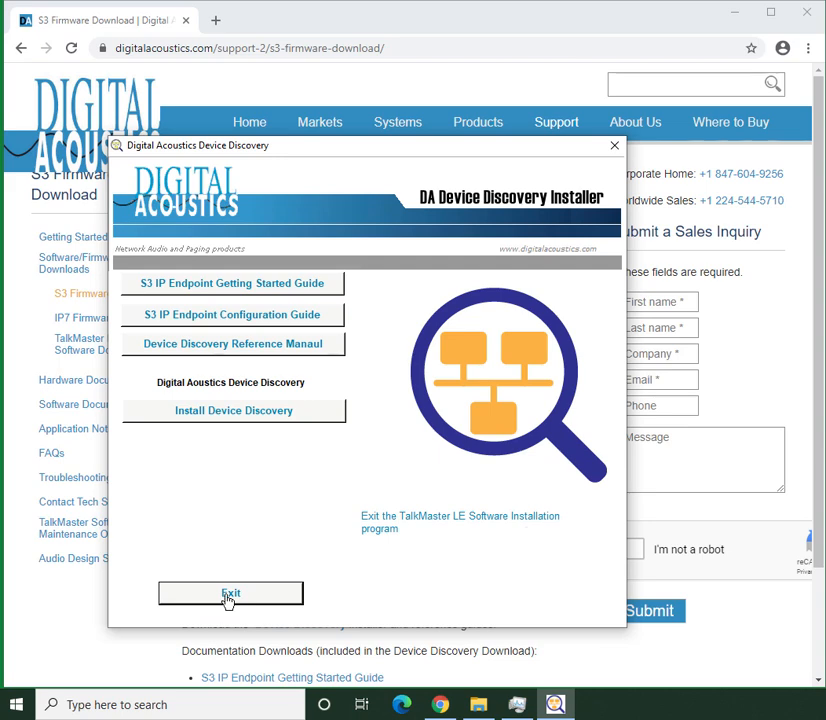
left_click(230, 594)
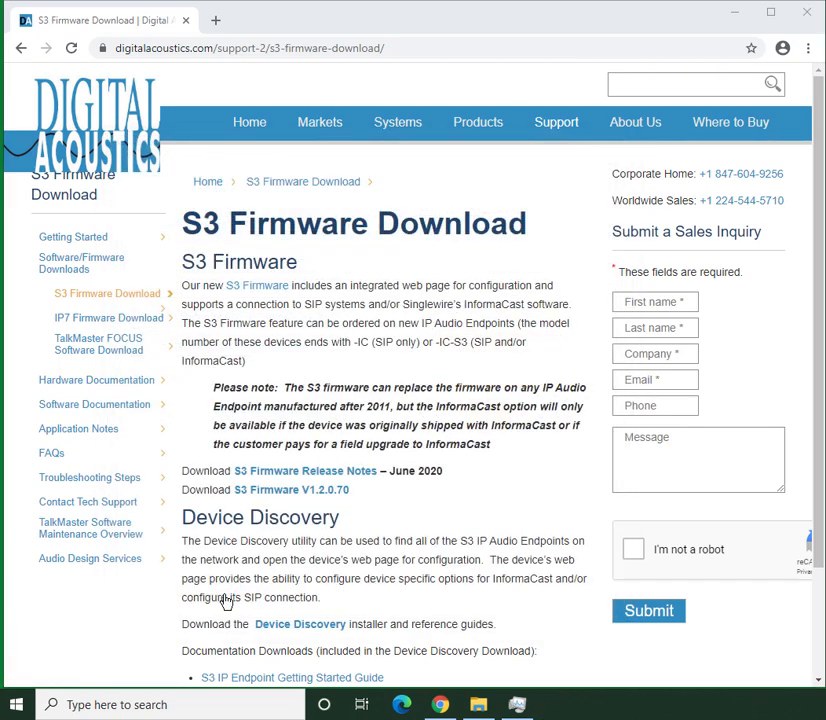
Launch Digital Acoustics Device Discovery and review the IP address settings of endpoint 00:1b:61:04:a0:4b without changing them
left_click(18, 704)
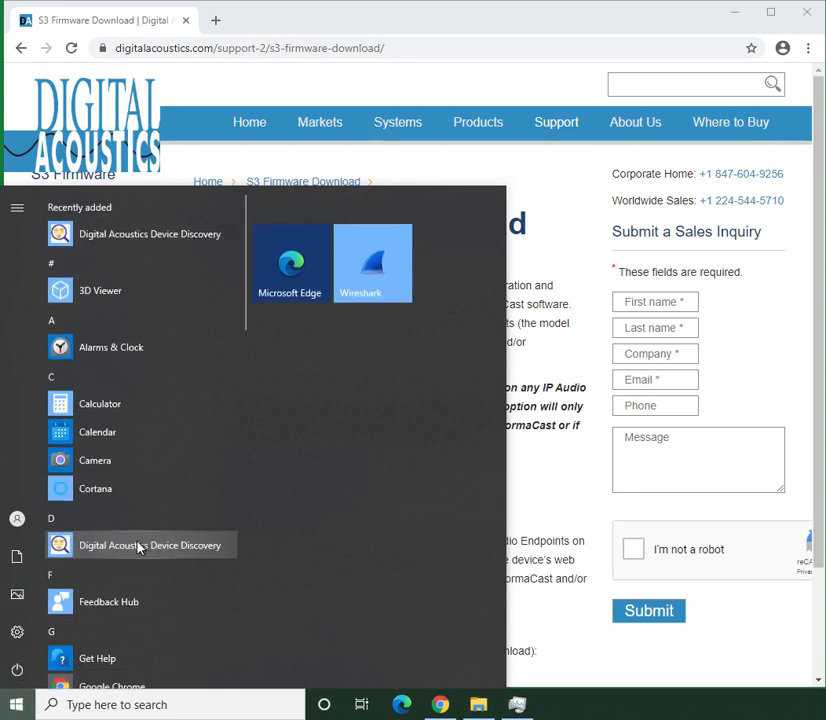
left_click(139, 547)
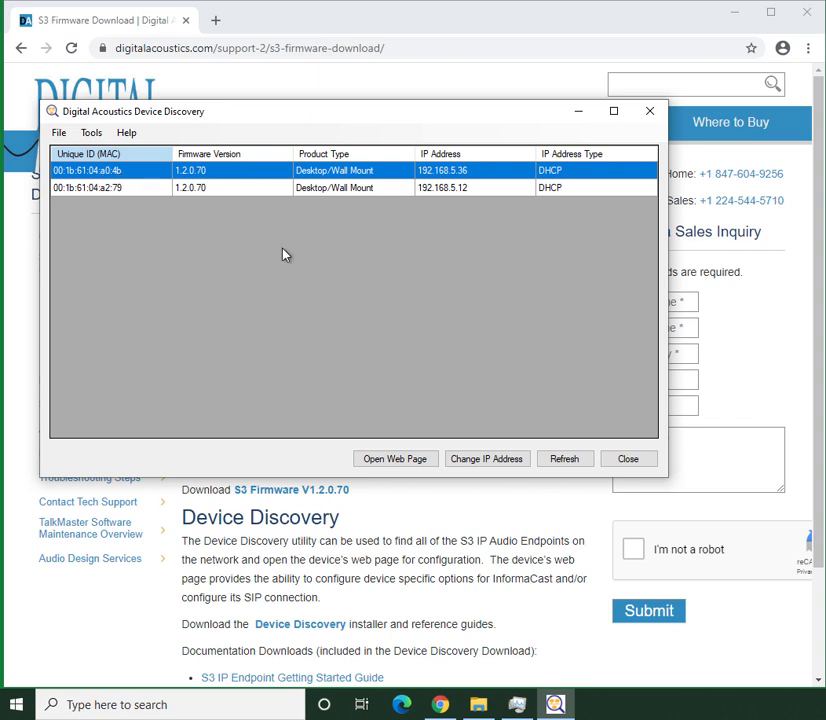
left_click(479, 461)
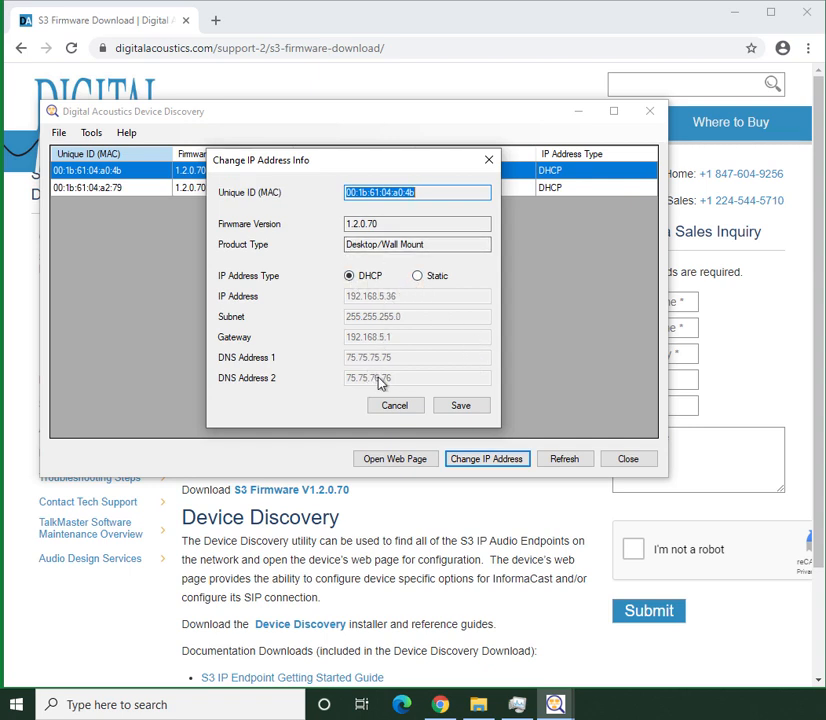
left_click(396, 406)
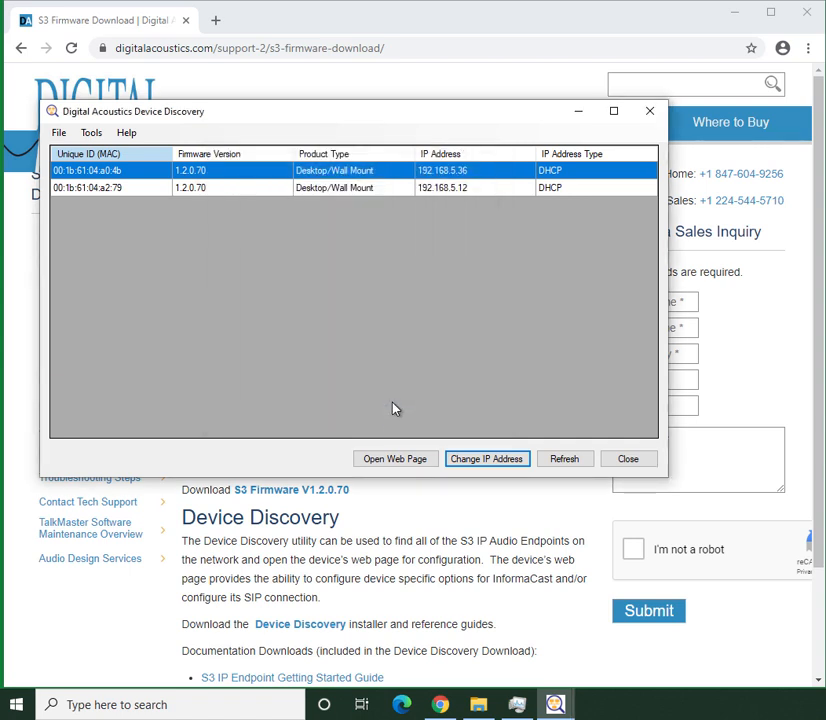
Open the web page of the endpoint at 192.168.5.36 and sign in as admin with the account password
left_click(390, 461)
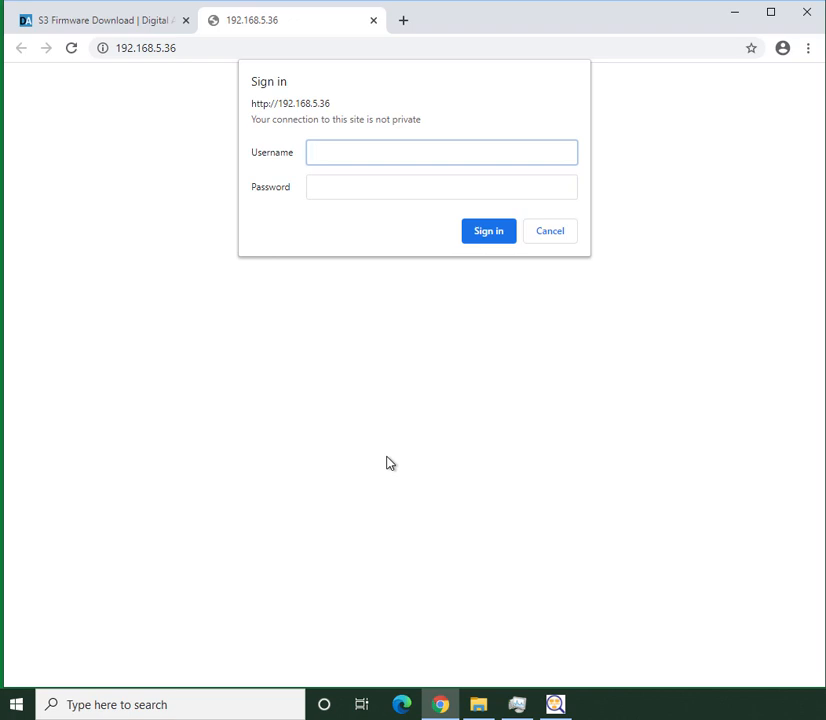
type("admin")
key("Tab")
type("****")
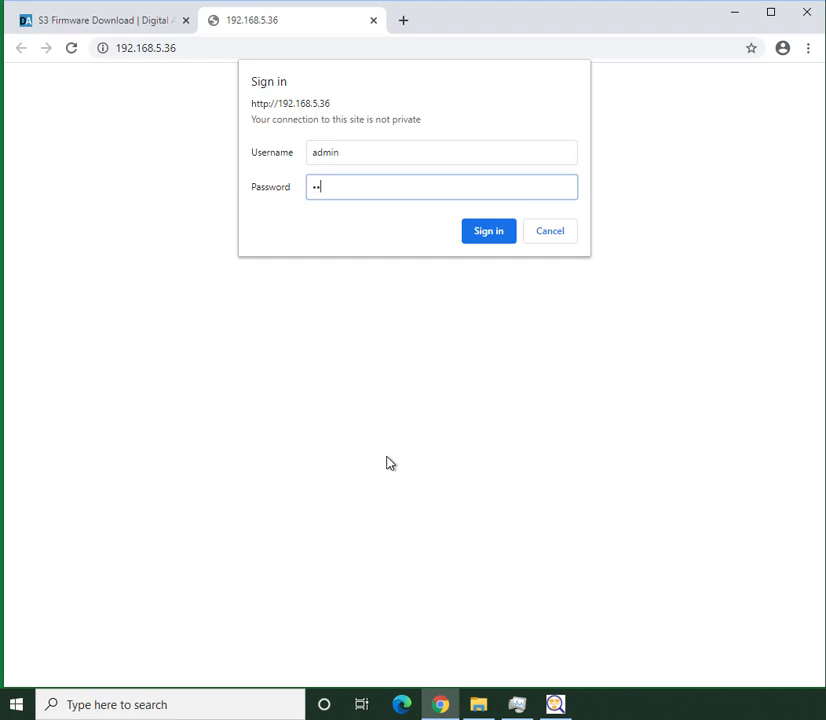
type("*")
left_click(486, 234)
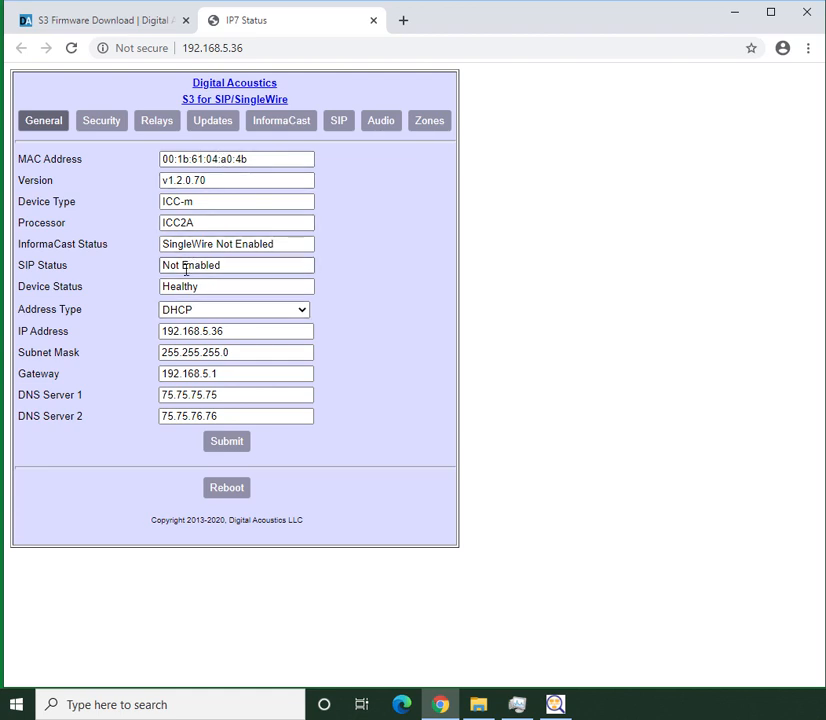
Enable SIP on the endpoint and set the primary registrar to 192.168.5.220 with port 5060
left_click(338, 129)
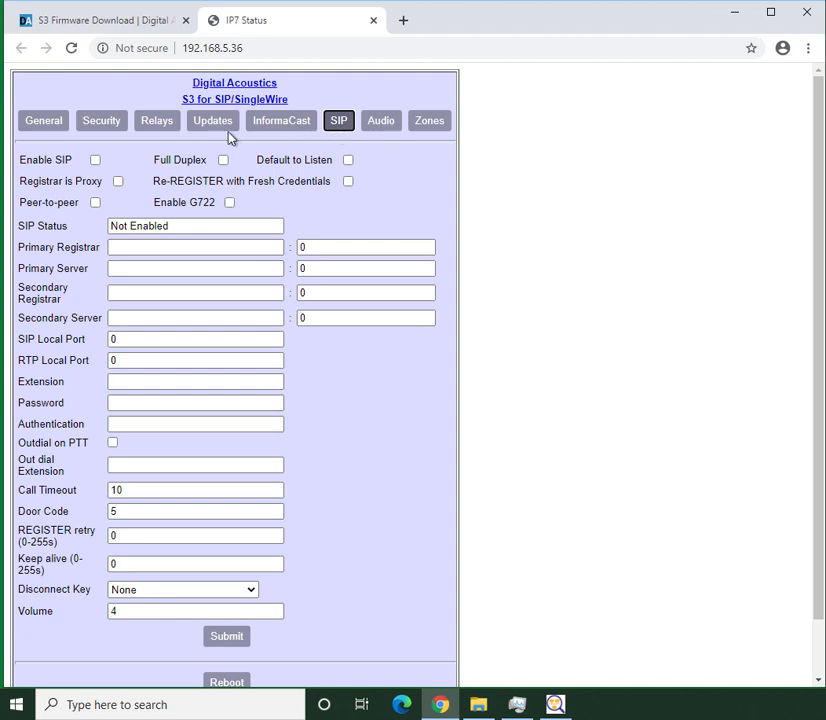
left_click(96, 161)
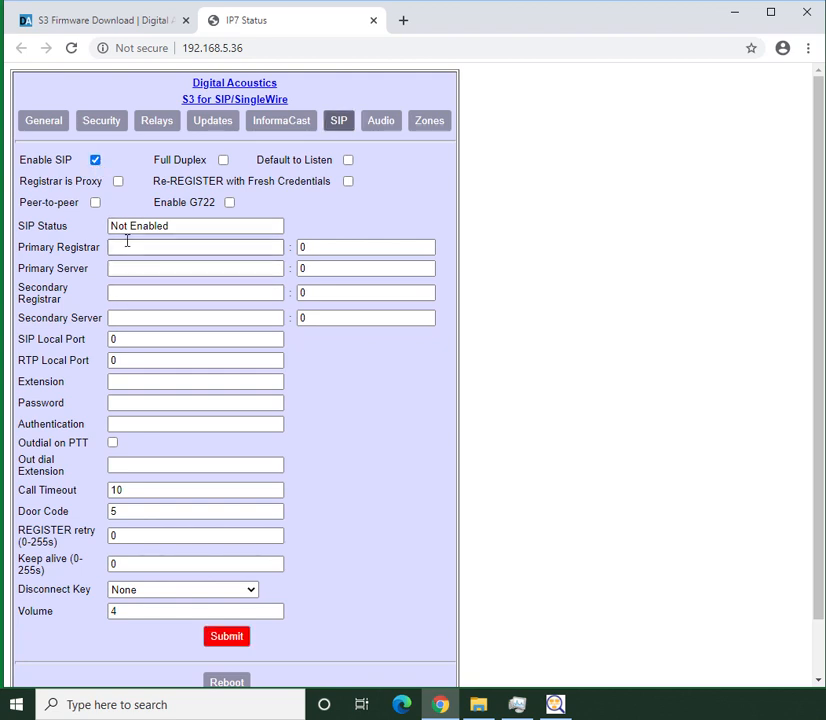
left_click(122, 247)
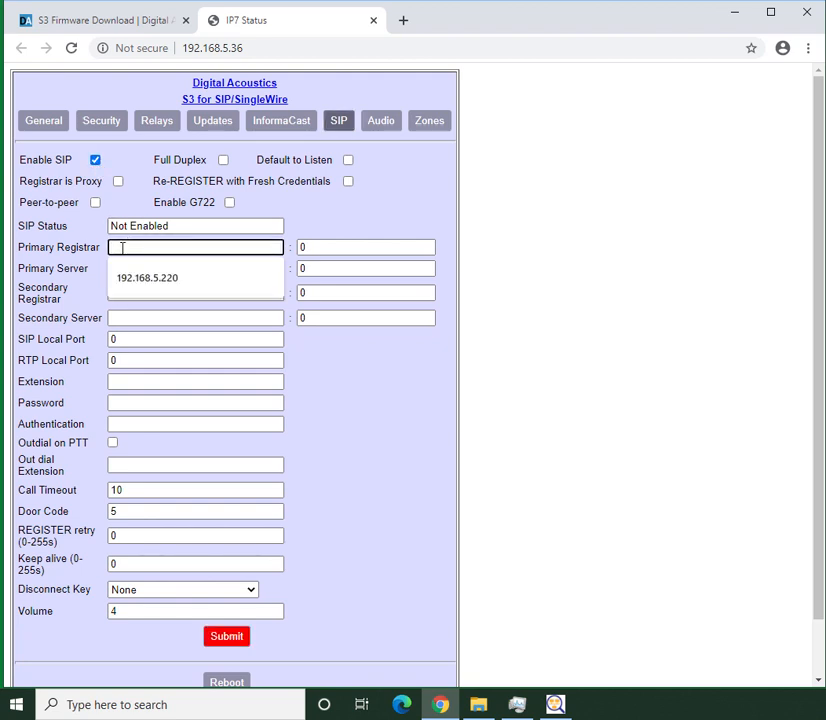
type("192.168.5.220")
key("Tab")
type("5060")
Set the primary SIP server to 192.168.5.220 with port 5060
key("Tab")
type("192.168.5.220")
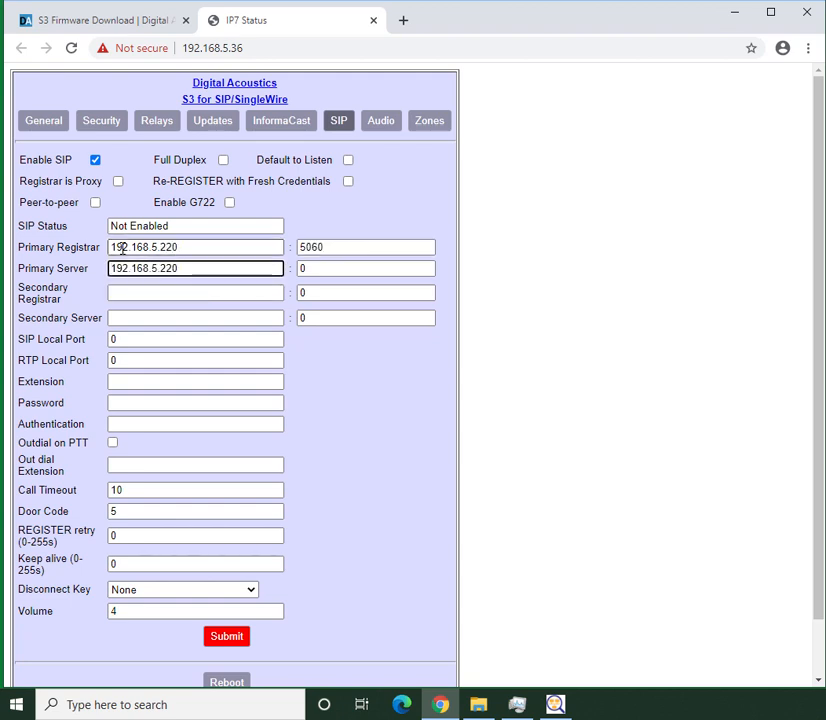
key("Tab")
key("BackSpace")
type("506")
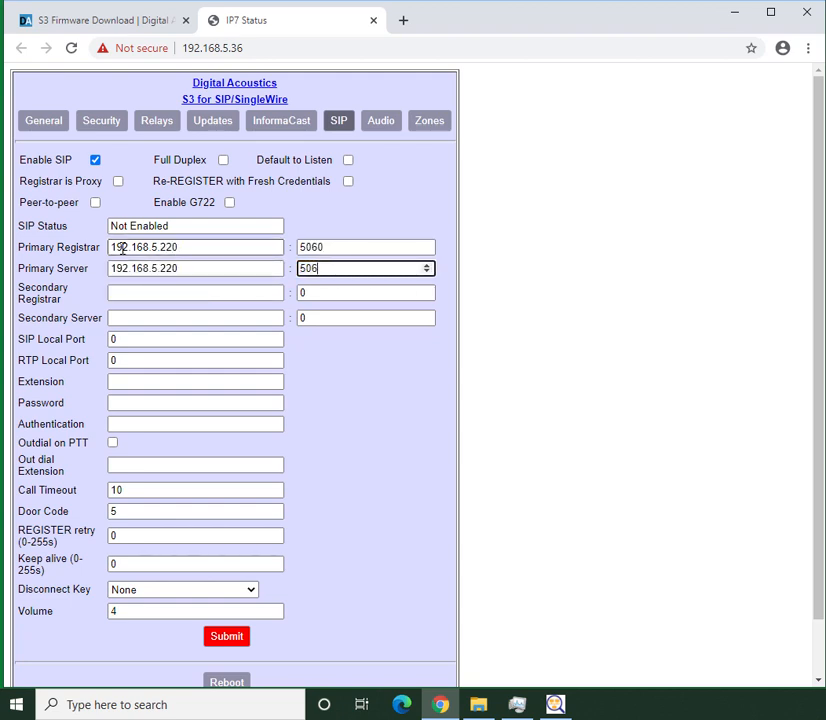
type("0")
Leave the secondary registrar and server empty, and set the SIP local port to 5060 and RTP local port to 46000
key("Tab")
key("Tab")
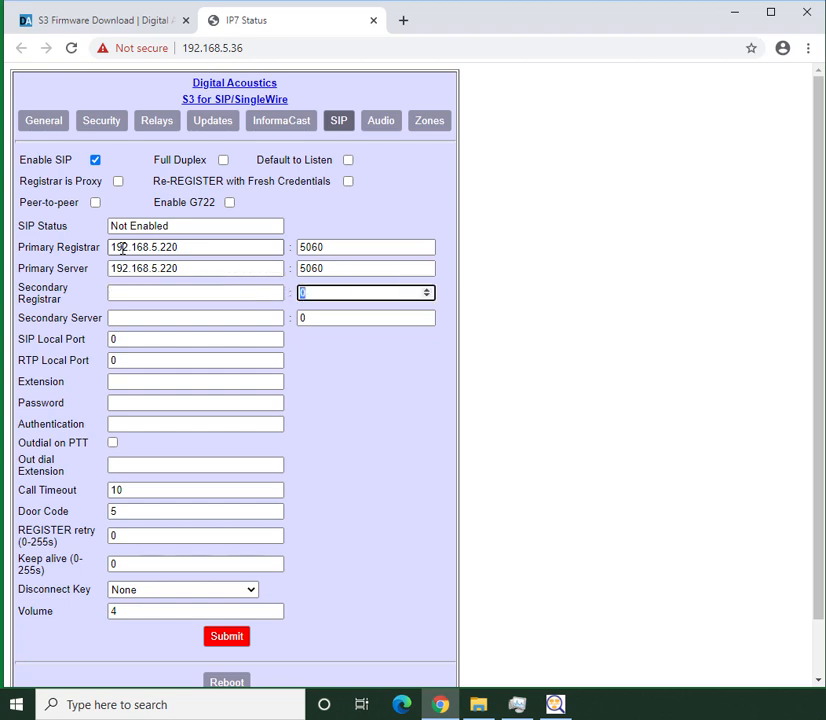
key("Tab")
key("Tab")
key("Tab")
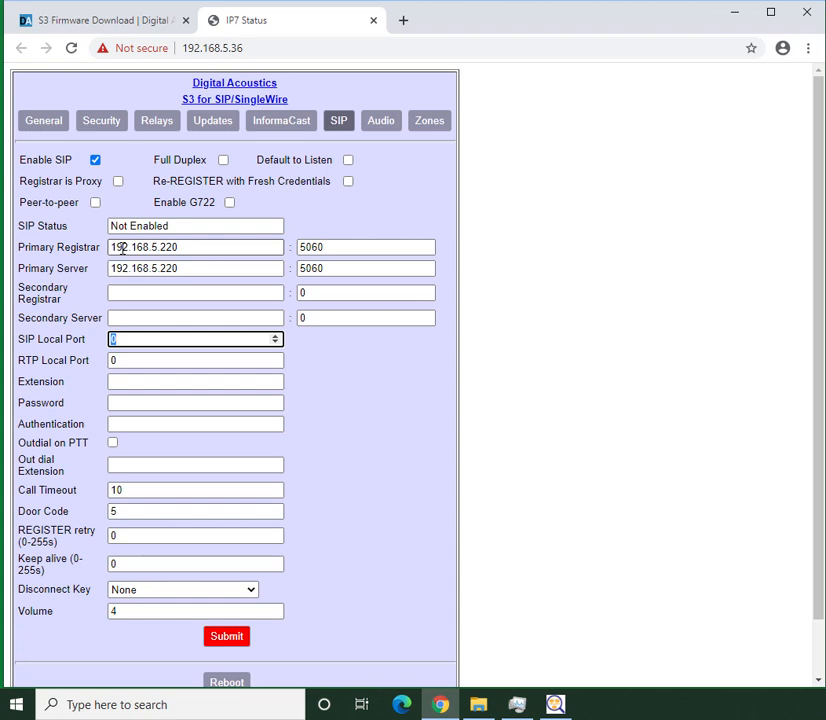
type("60")
key("Tab")
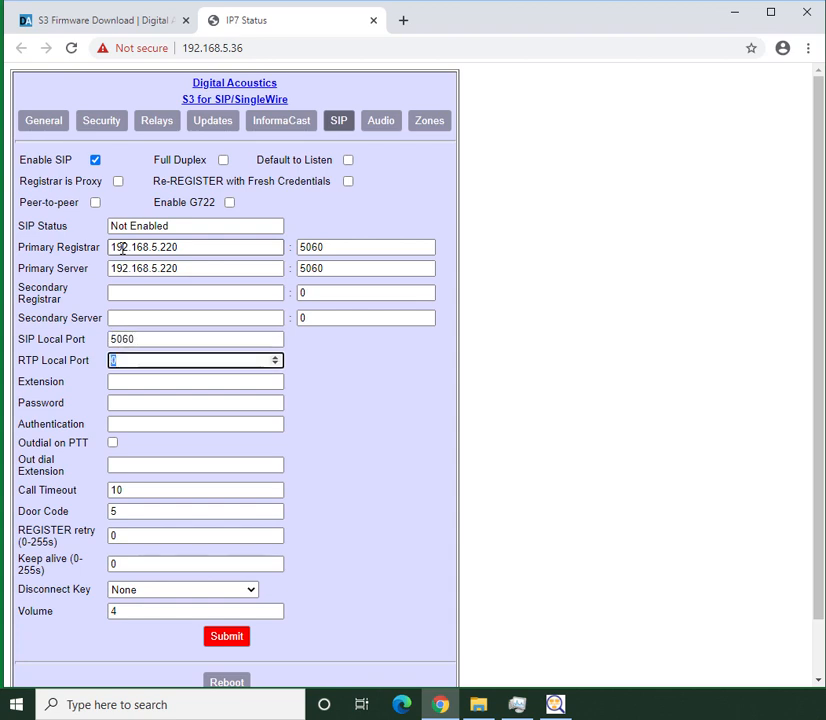
type("4600")
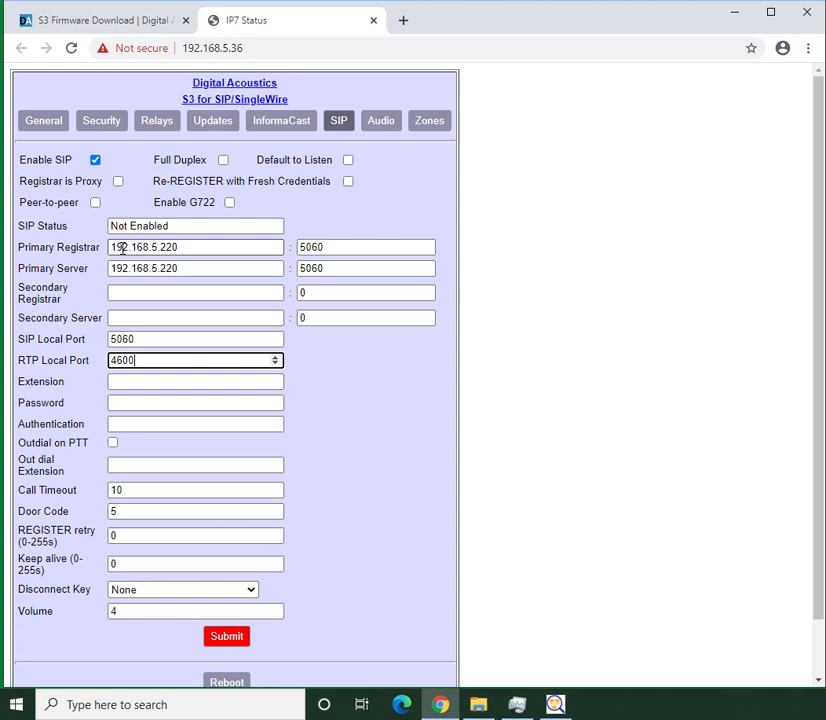
type("0")
key("Tab")
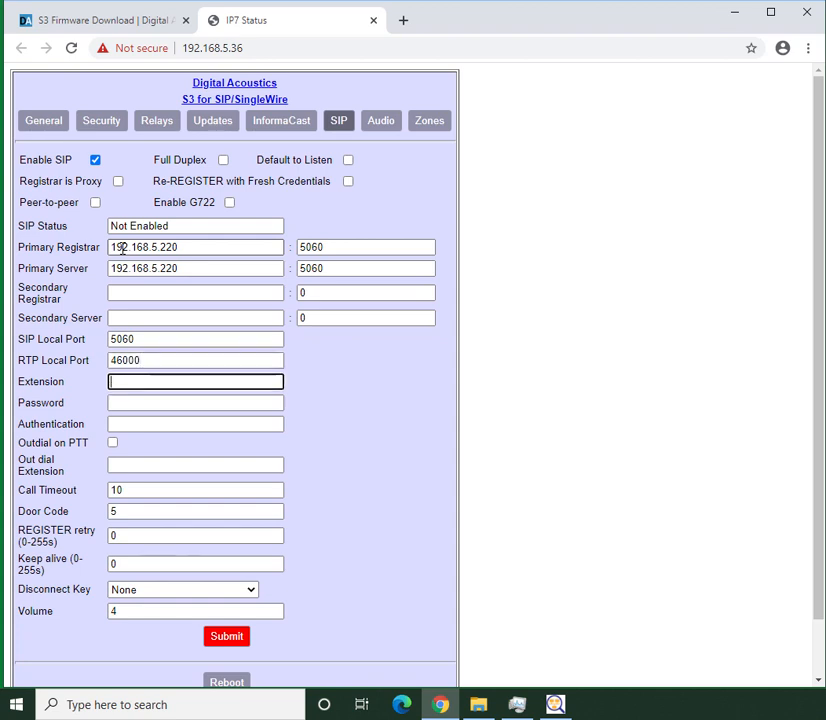
Fill in the SIP credentials with extension 5715, the pasted SIP password and authentication 5715
type("5715")
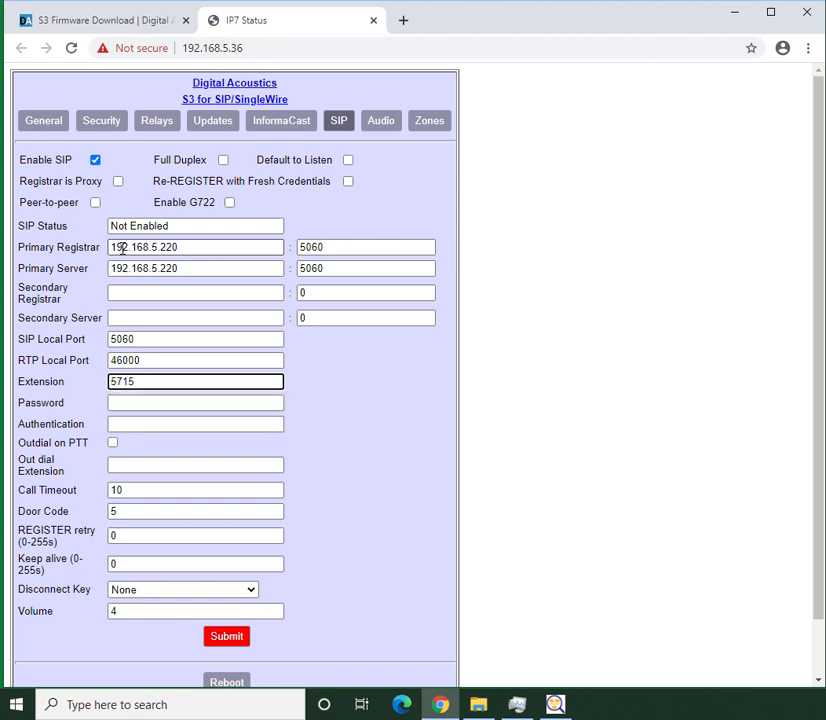
key("Tab")
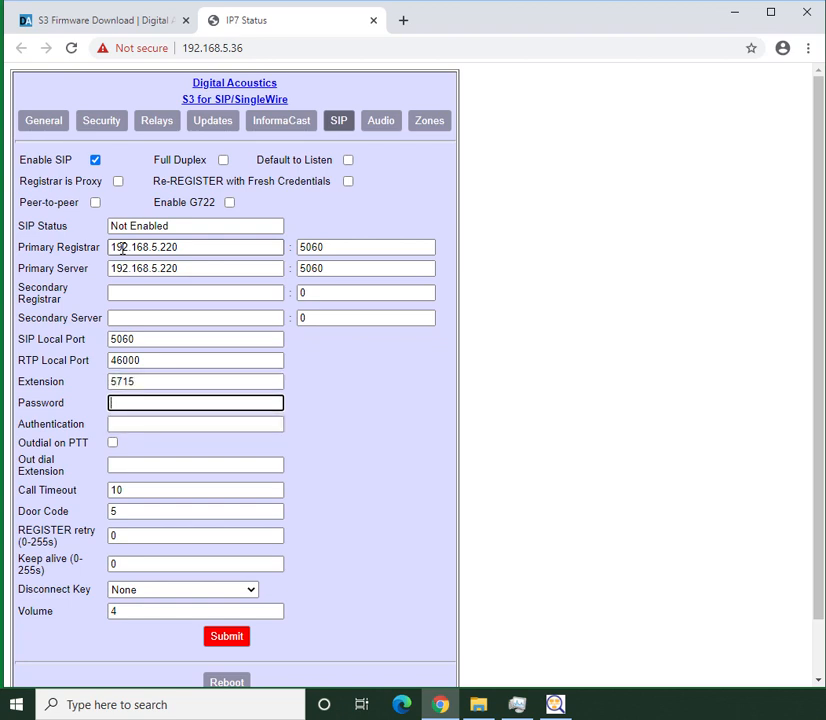
key("ctrl+v")
key("Tab")
type("5715")
key("Tab")
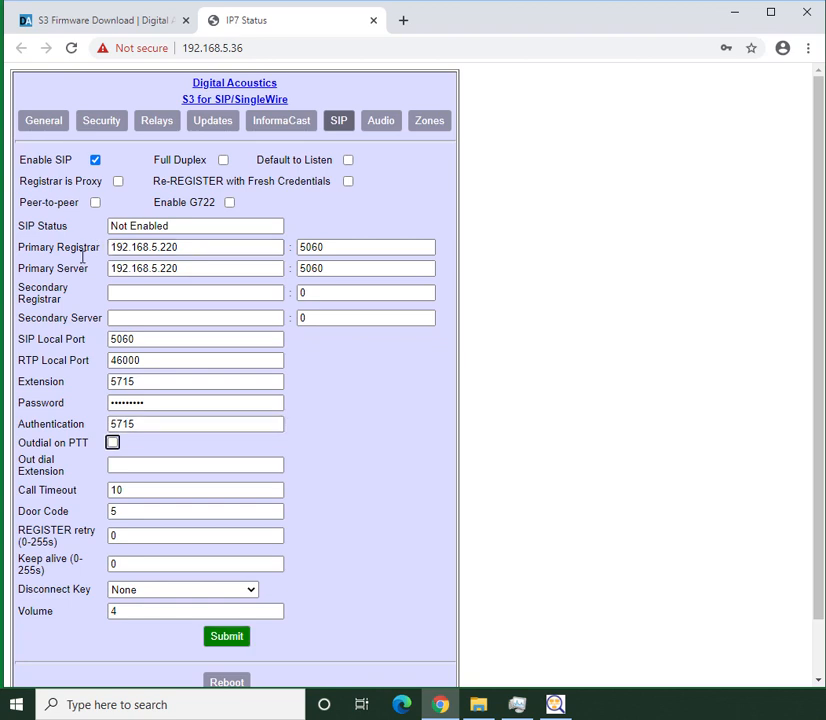
Submit the SIP settings and check the SIP status on the endpoint's general page
left_click(219, 648)
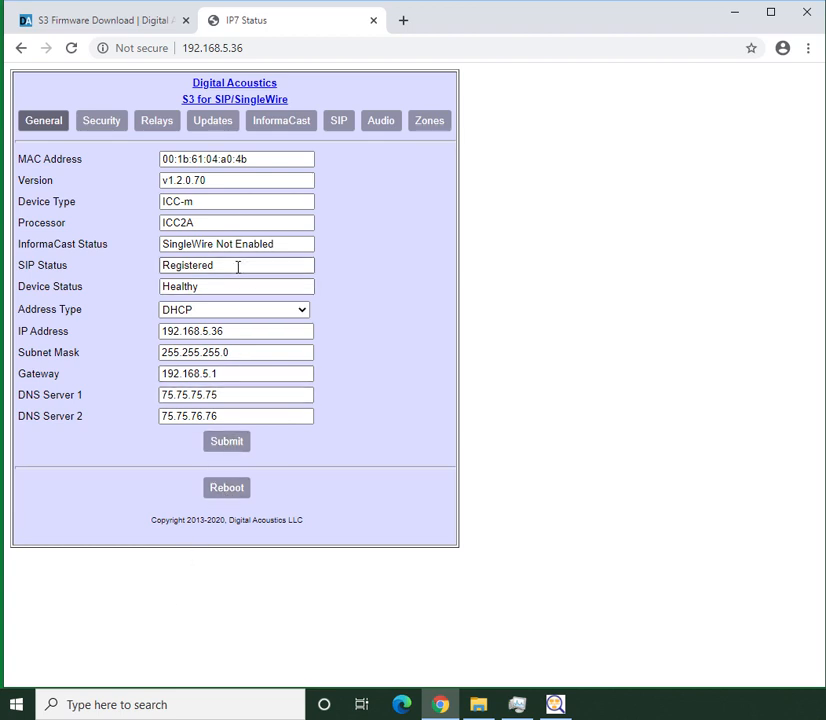
left_click_drag(236, 267, 140, 278)
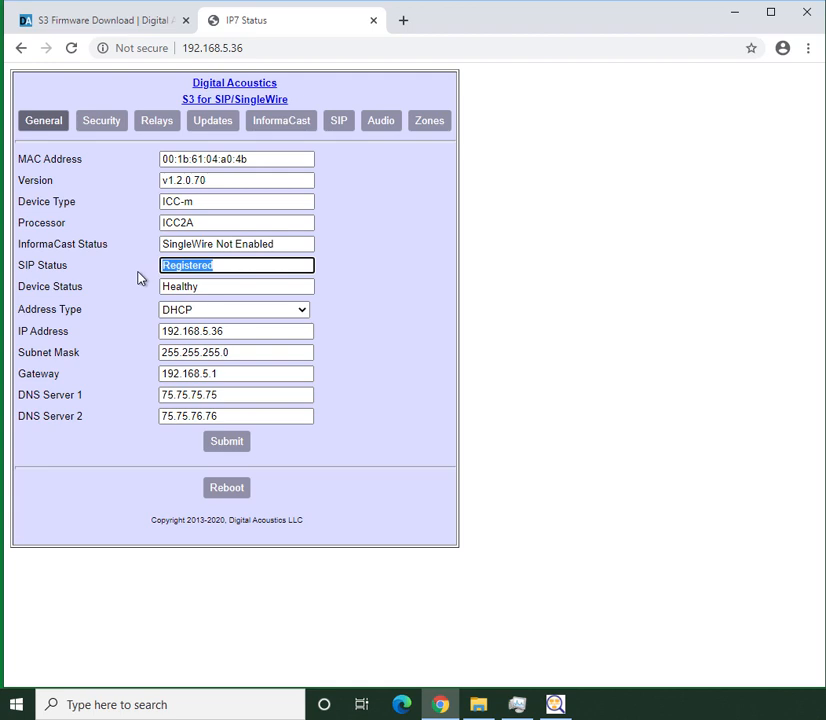